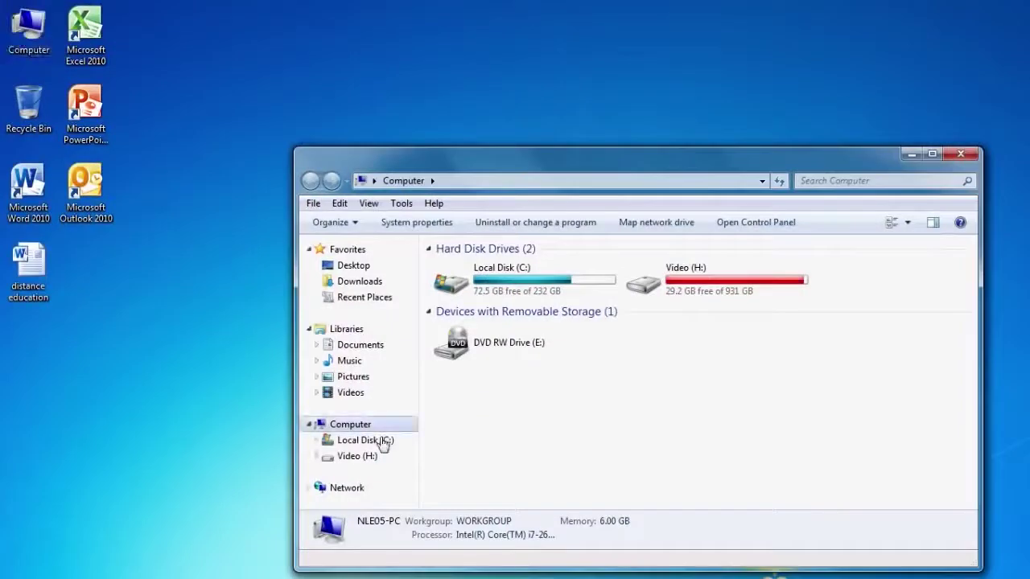
# Browse from Local Disk (C:) through Users, CPL and My Documents into the CPL folder, and select an item there
pyautogui.doubleClick(472, 428)
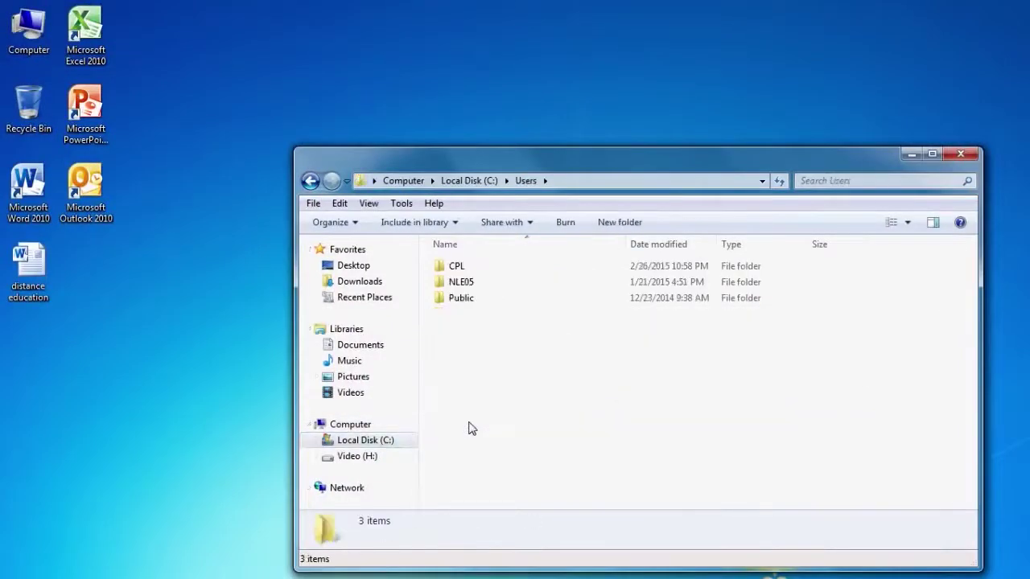
pyautogui.doubleClick(456, 266)
pyautogui.doubleClick(459, 345)
pyautogui.click(459, 283)
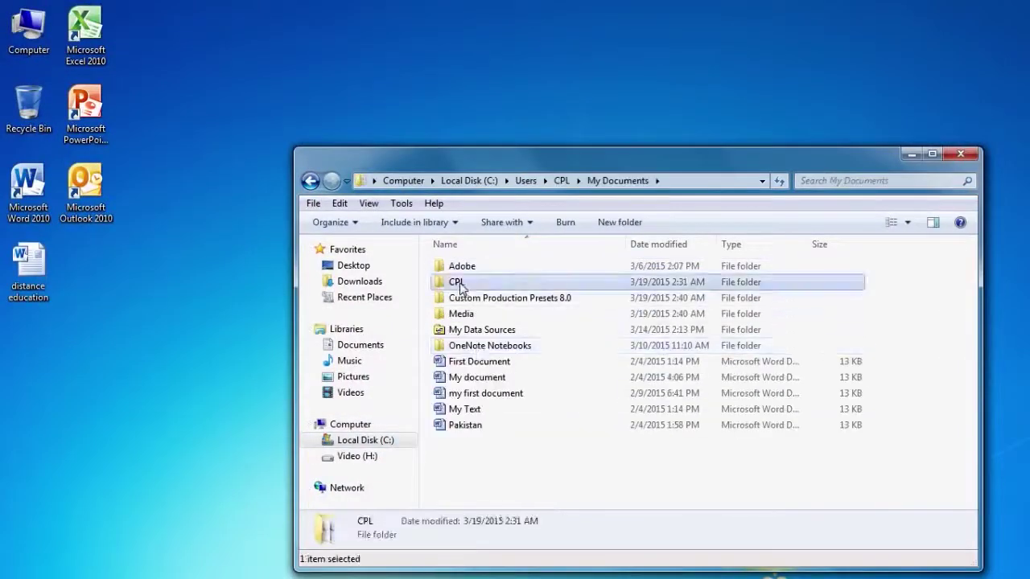
pyautogui.doubleClick(461, 283)
pyautogui.click(476, 333)
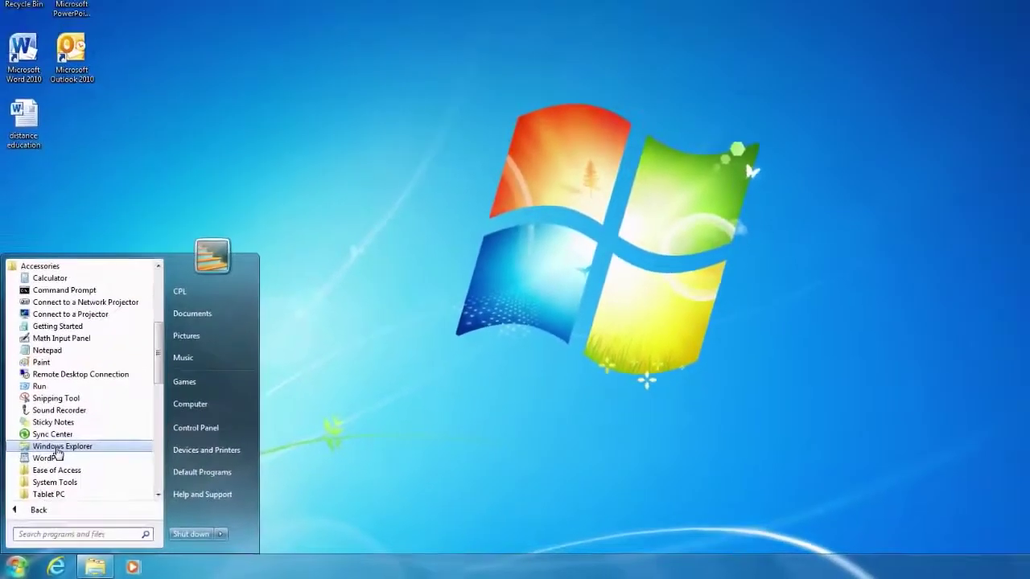
# Launch Windows Explorer from the accessory programs, and open Computer from the desktop
pyautogui.click(57, 447)
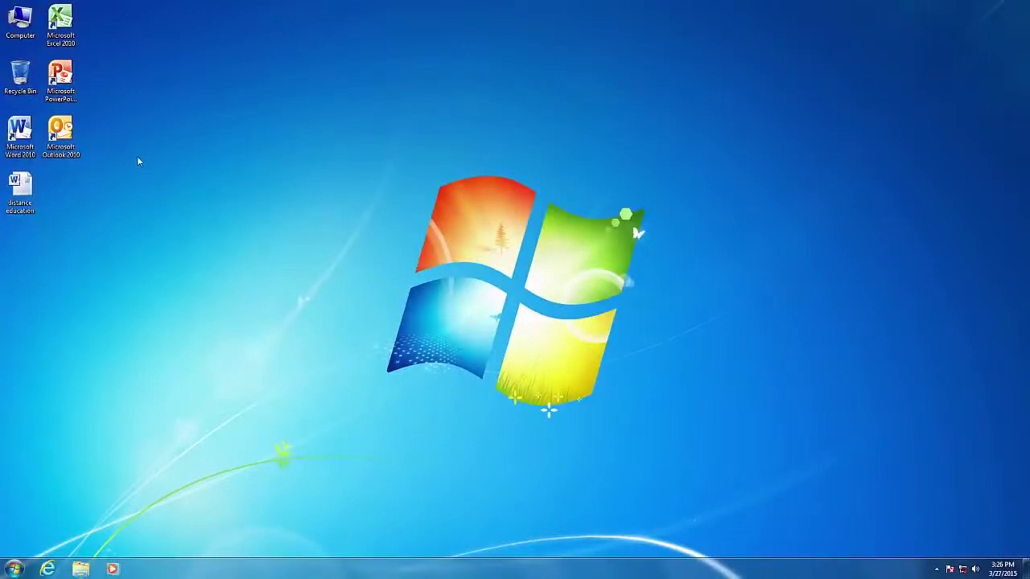
pyautogui.doubleClick(27, 26)
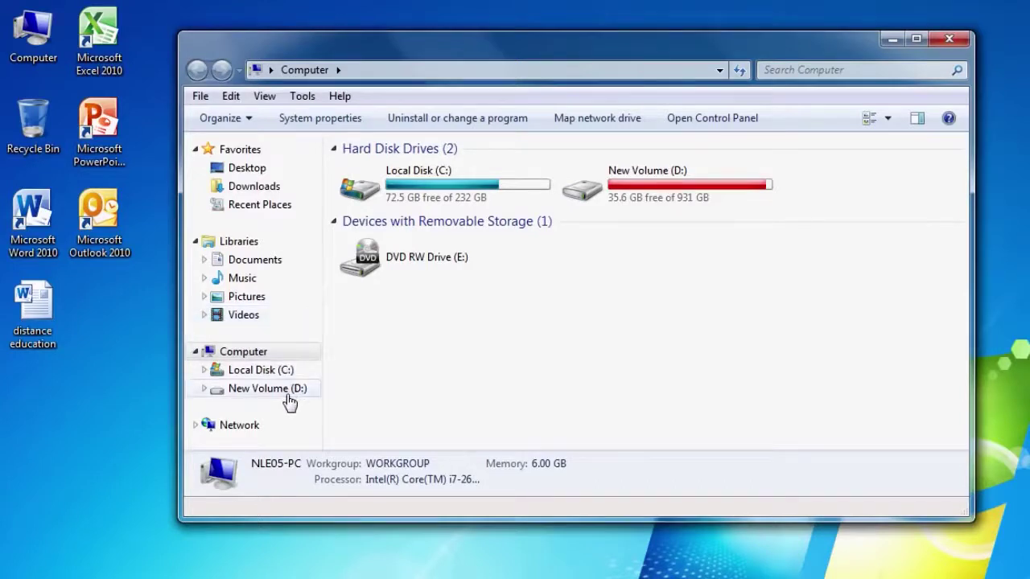
# Show the contents of New Volume (D:), select its CPL folder, and view the File commands for it
pyautogui.click(252, 359)
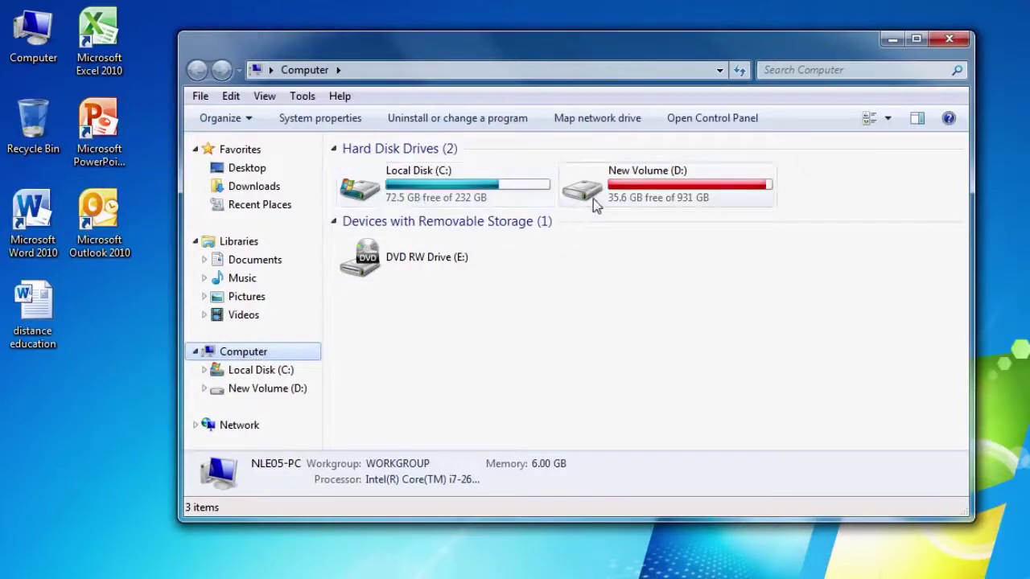
pyautogui.moveTo(680, 203)
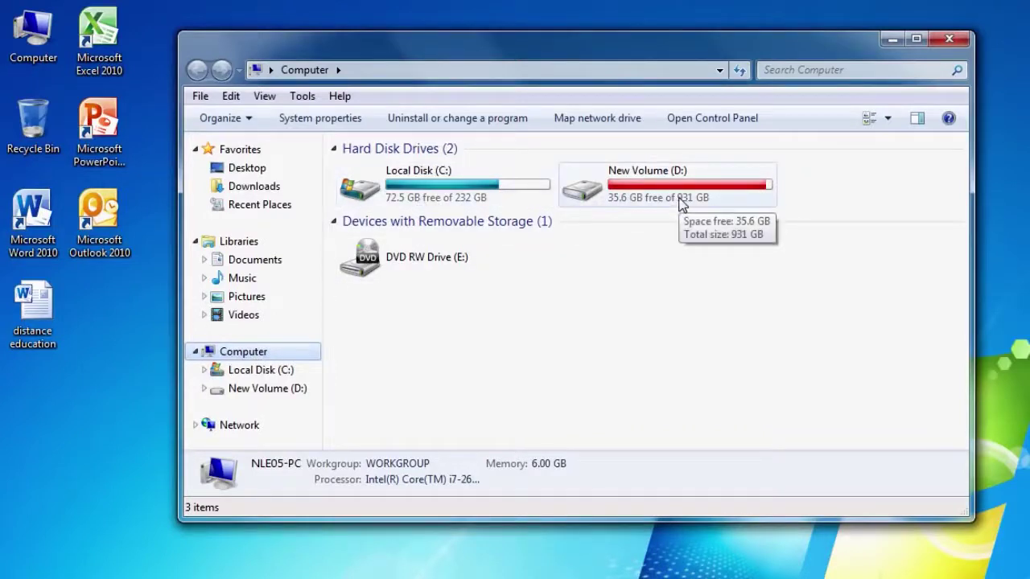
pyautogui.click(267, 389)
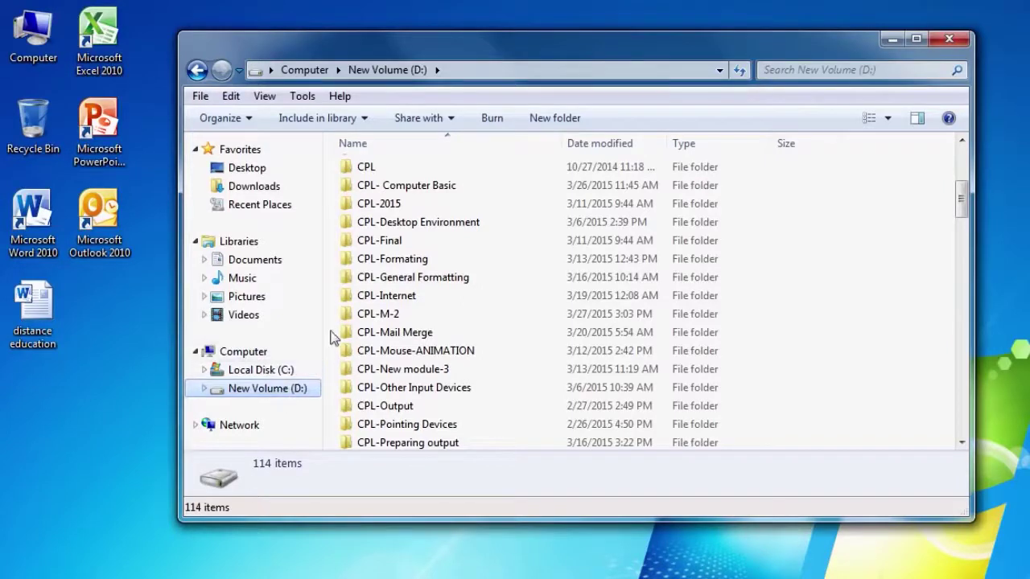
pyautogui.click(368, 169)
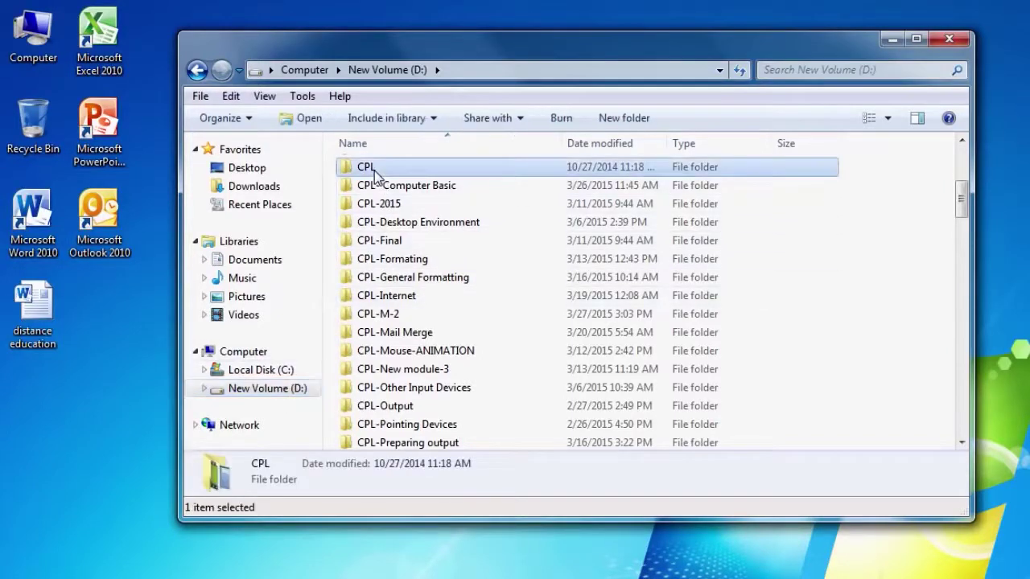
pyautogui.click(201, 97)
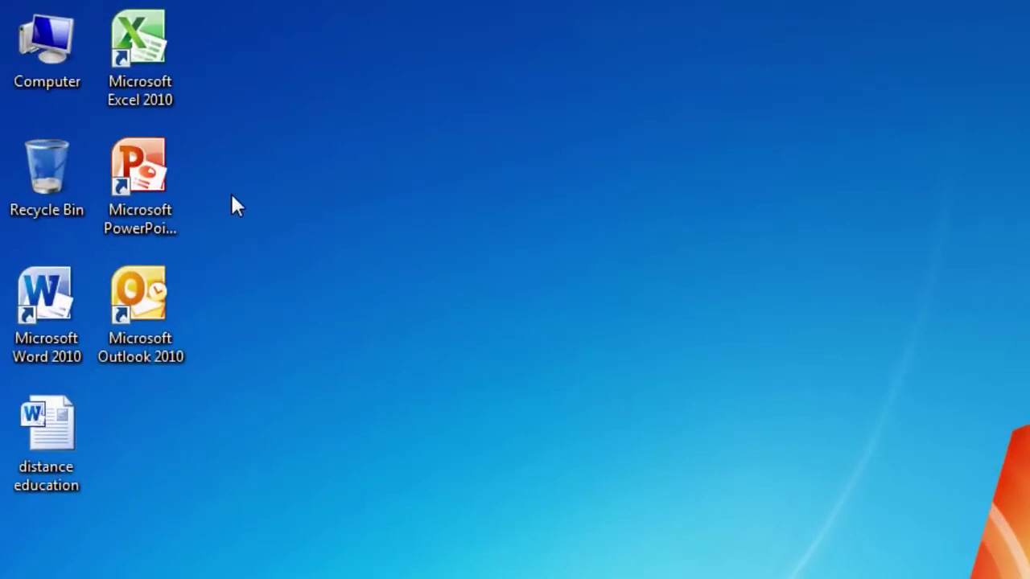
# Create a new folder on the desktop, keeping the default name New folder
pyautogui.rightClick(232, 197)
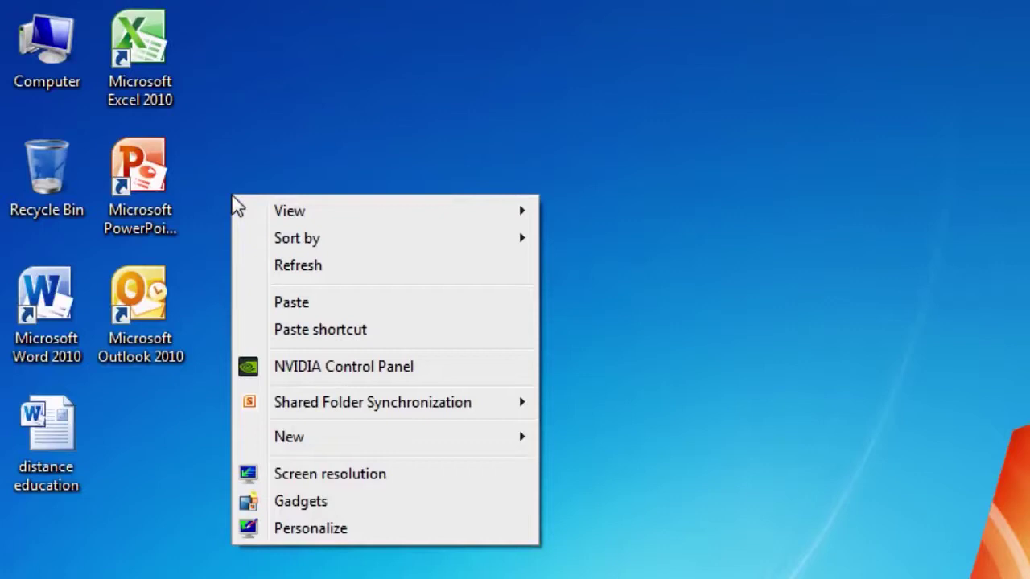
pyautogui.moveTo(280, 442)
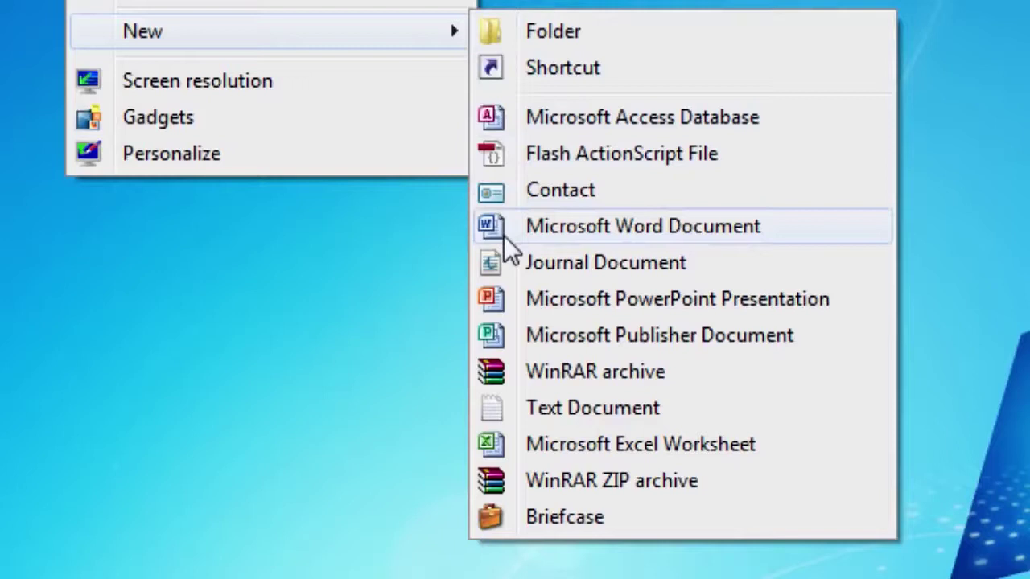
pyautogui.click(544, 35)
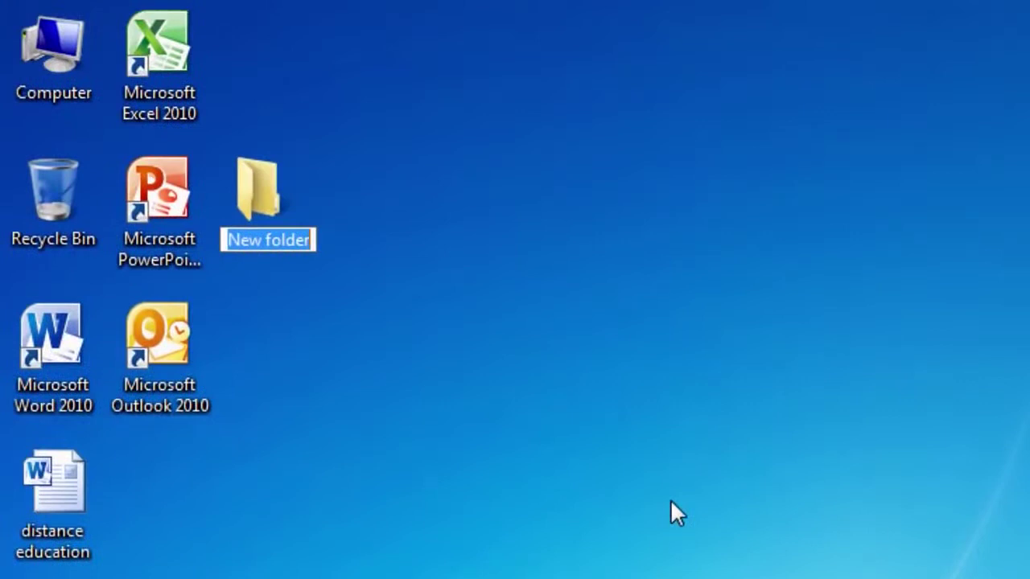
pyautogui.press('Return')
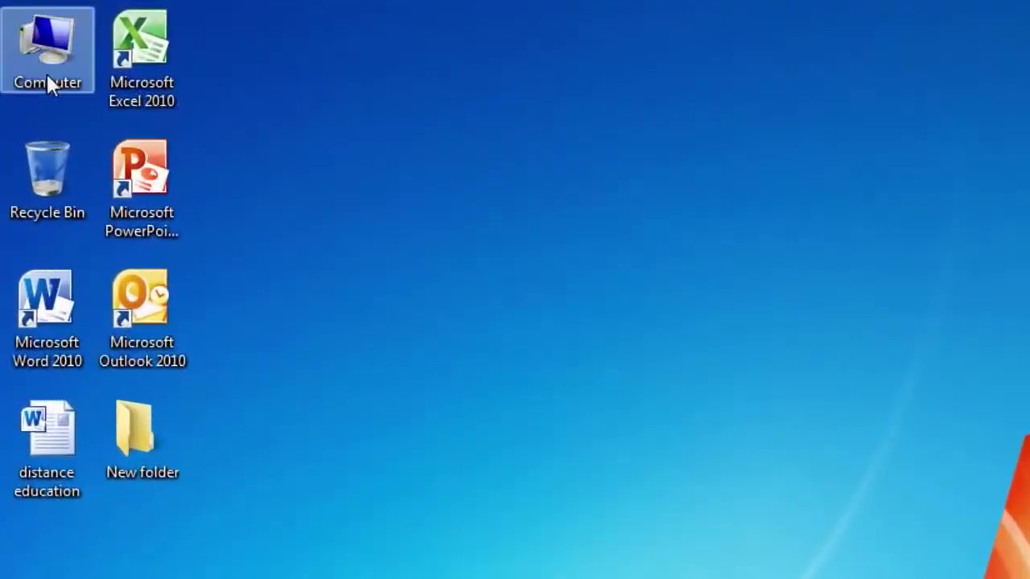
# Create a desktop shortcut to the Program Files folder on Local Disk (C:), close the folder window, and select the shortcut
pyautogui.doubleClick(46, 76)
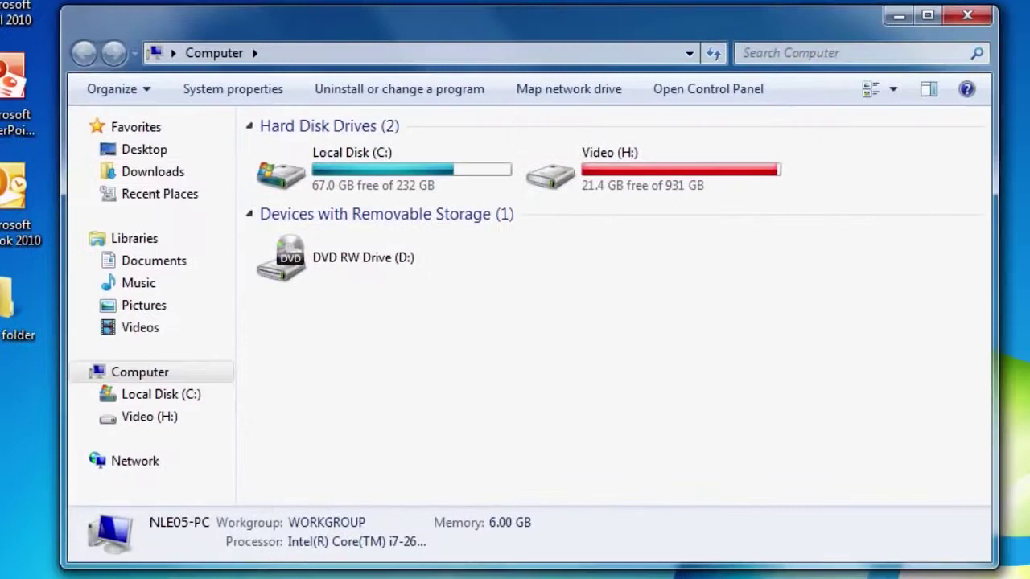
pyautogui.doubleClick(373, 173)
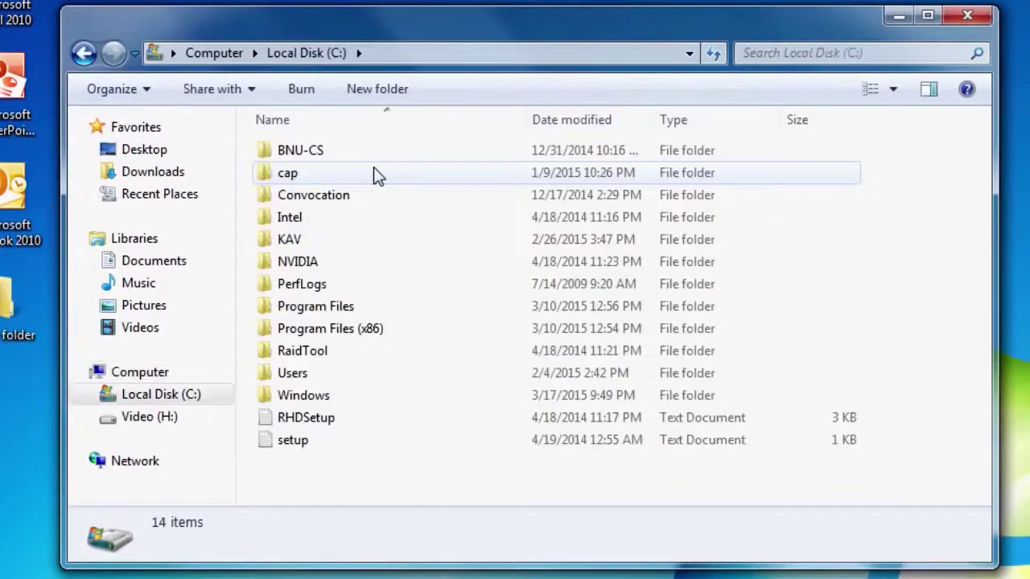
pyautogui.rightClick(332, 314)
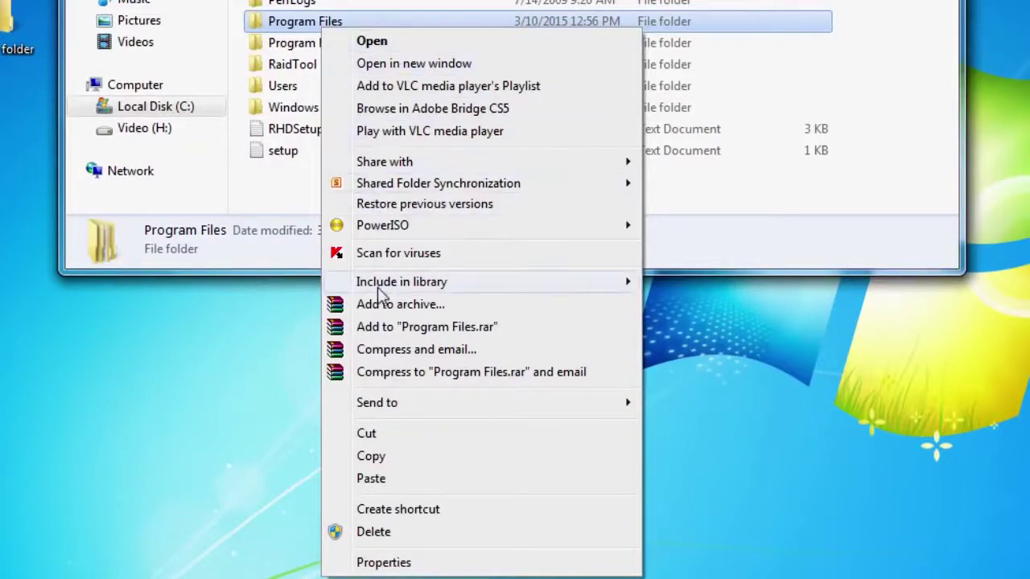
pyautogui.moveTo(384, 410)
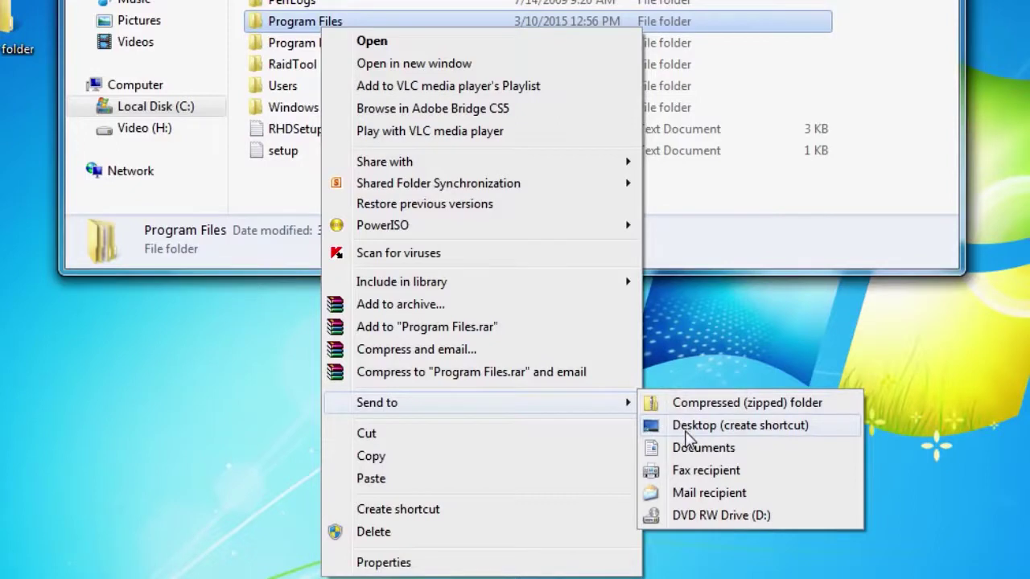
pyautogui.click(765, 429)
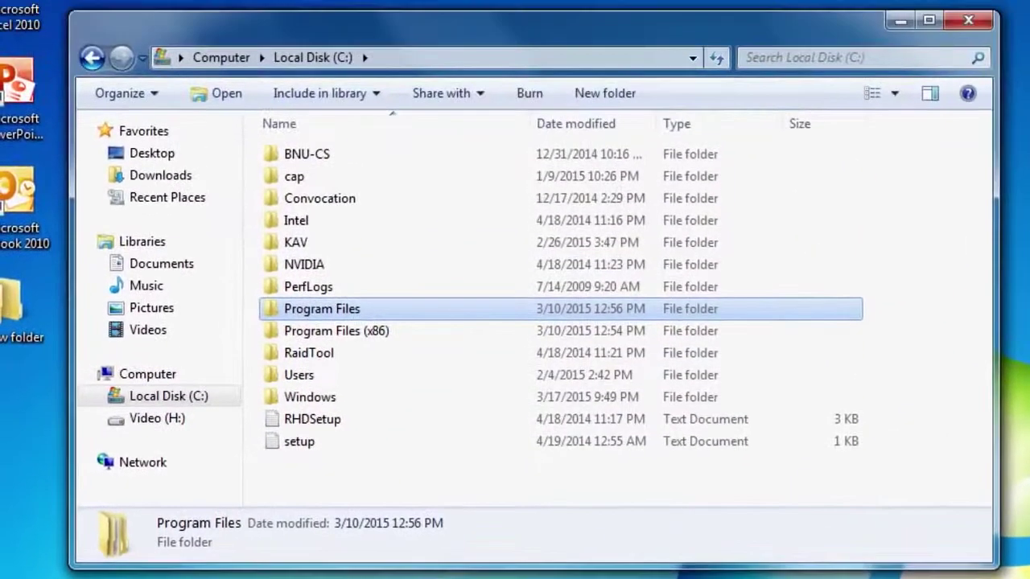
pyautogui.click(959, 24)
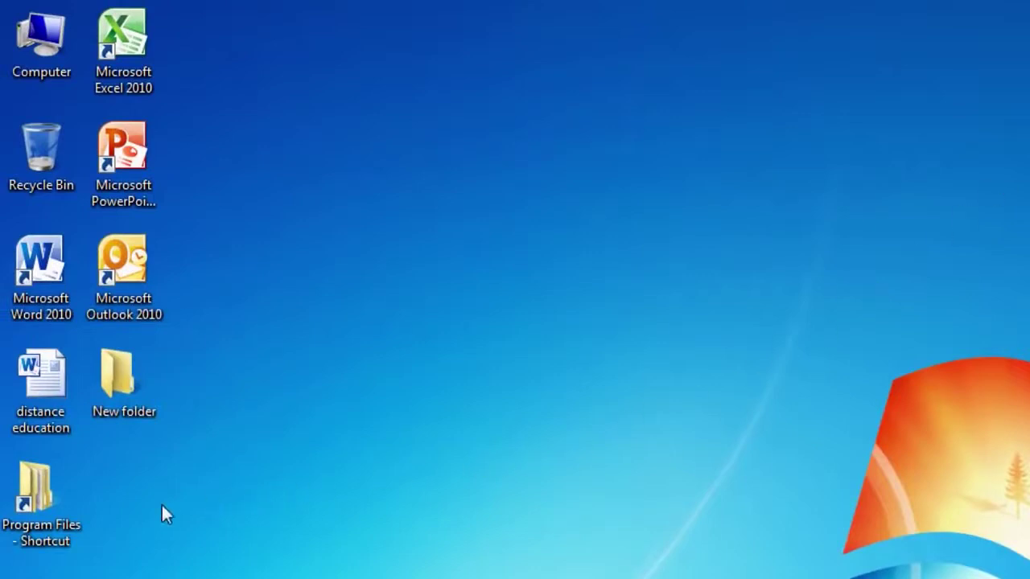
pyautogui.click(45, 498)
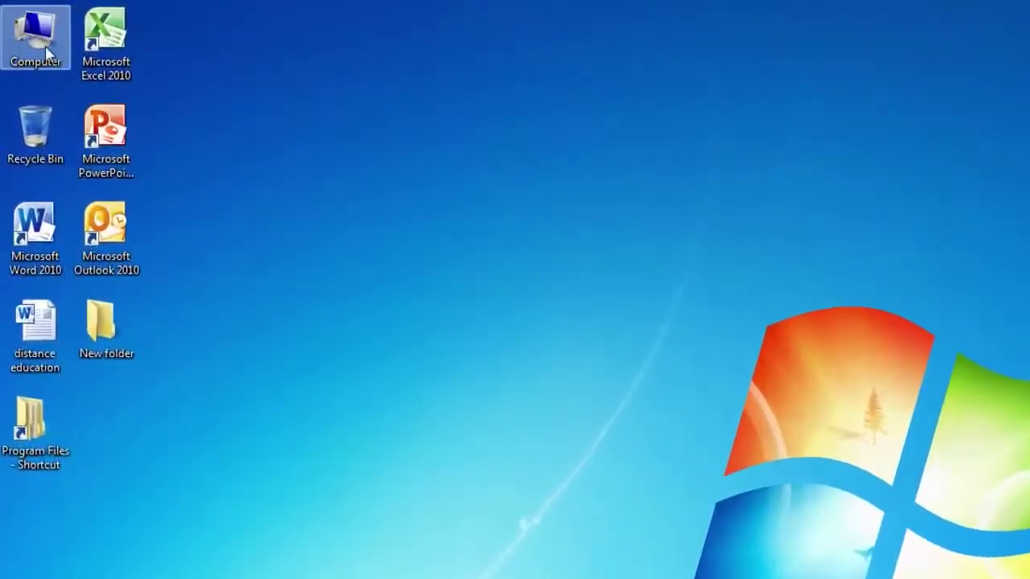
# Open Computer and resize its window, stretching it upward and adjusting it from a lower corner
pyautogui.doubleClick(45, 47)
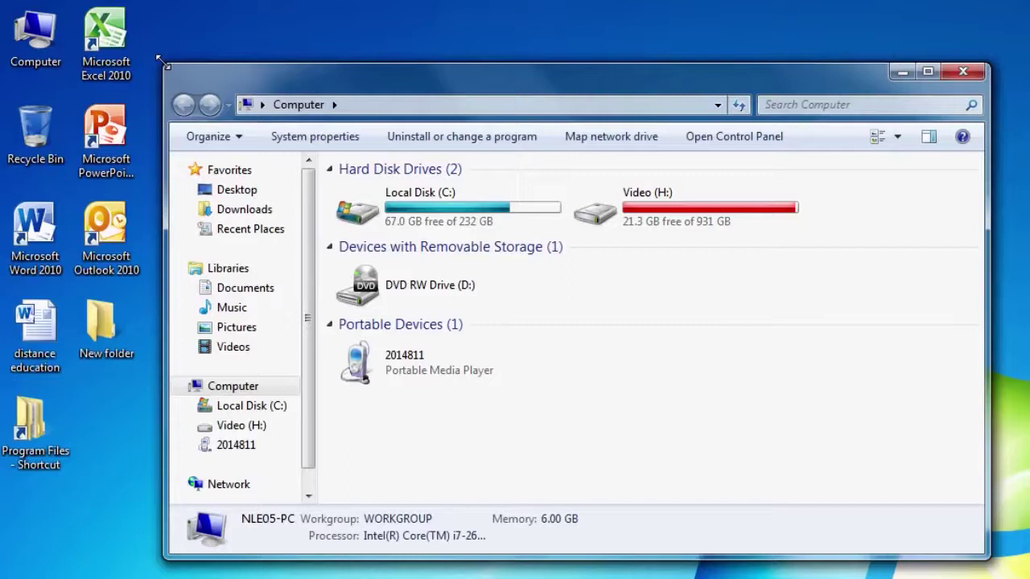
pyautogui.moveTo(160, 61); pyautogui.dragTo(161, 14)
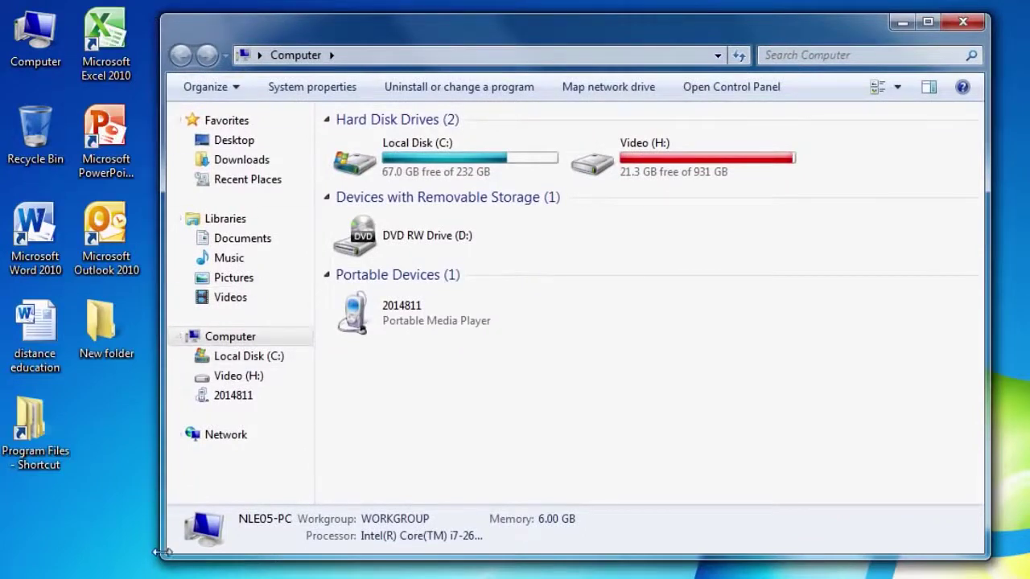
pyautogui.moveTo(161, 555); pyautogui.dragTo(195, 491)
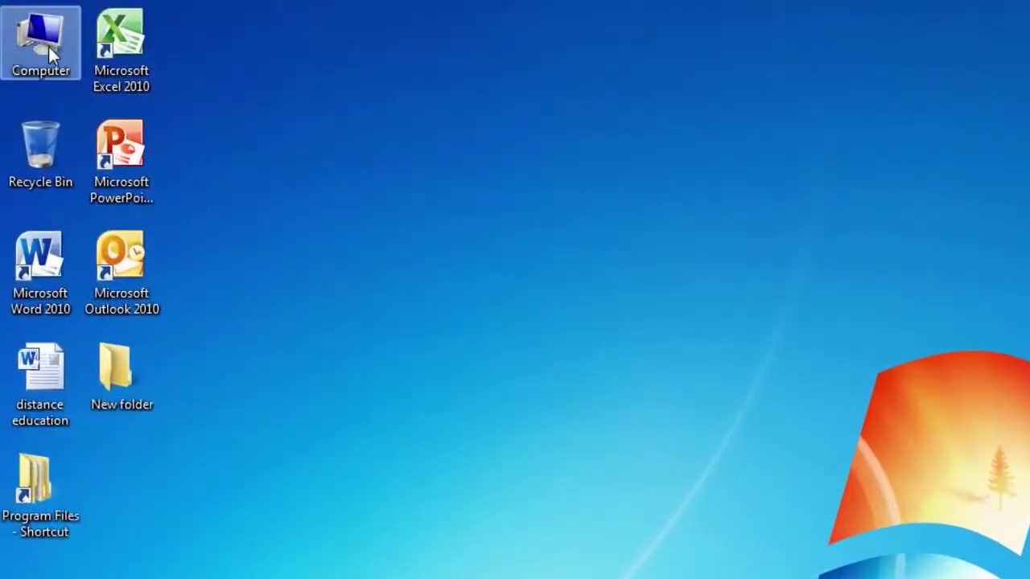
# Open Computer and examine the commands offered under Tools and Edit without choosing any
pyautogui.doubleClick(48, 46)
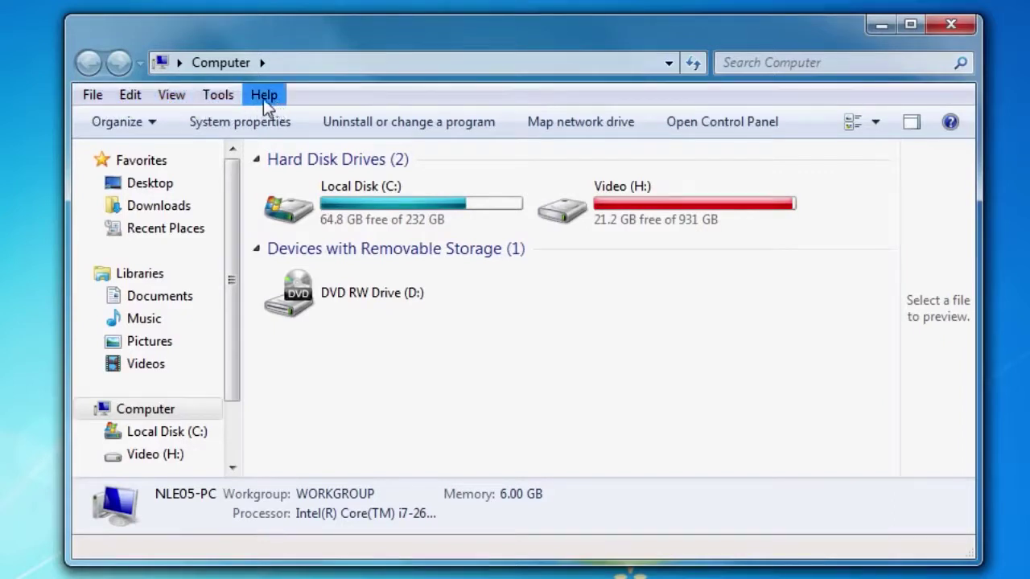
pyautogui.click(218, 97)
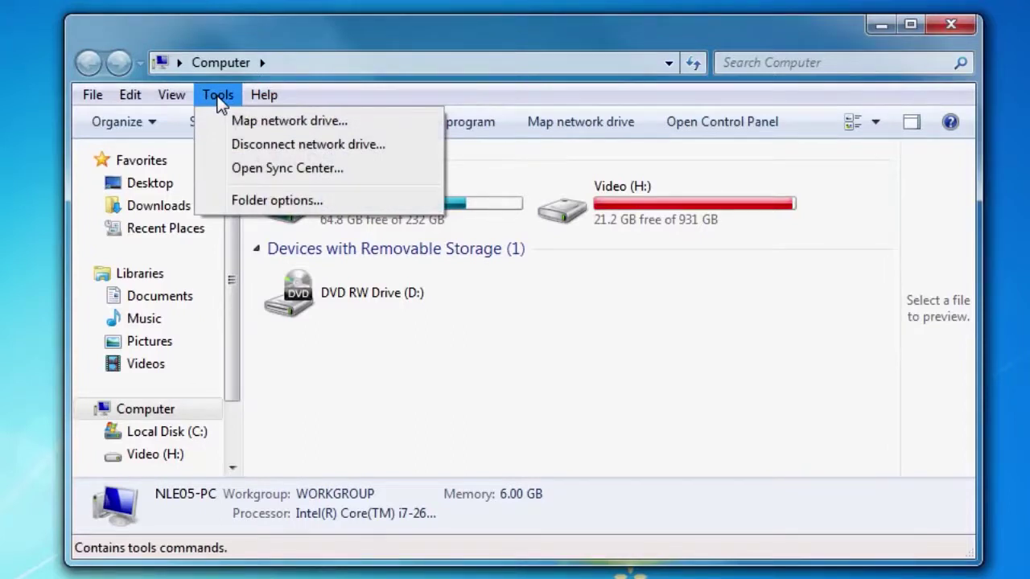
pyautogui.click(218, 97)
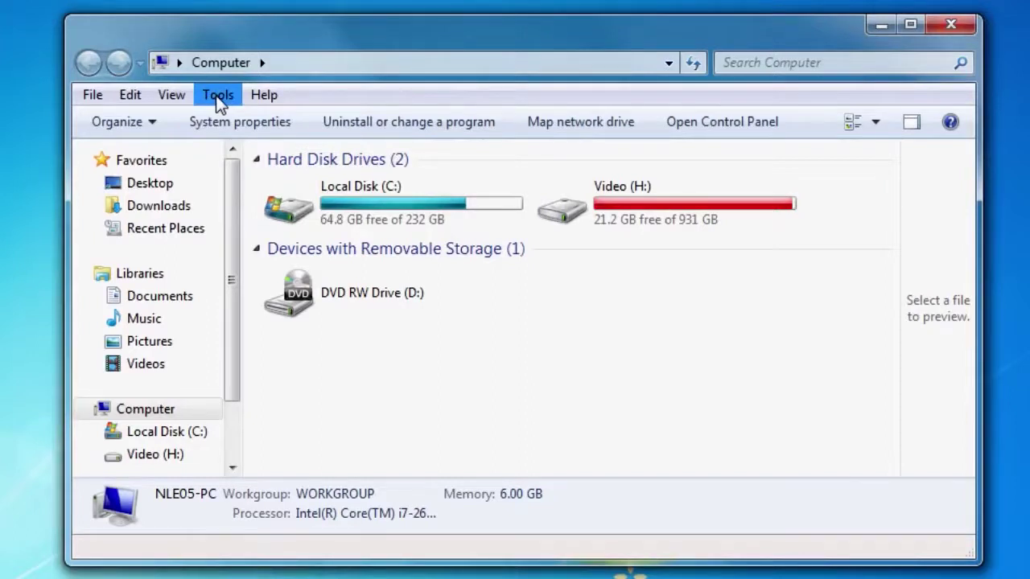
pyautogui.click(131, 95)
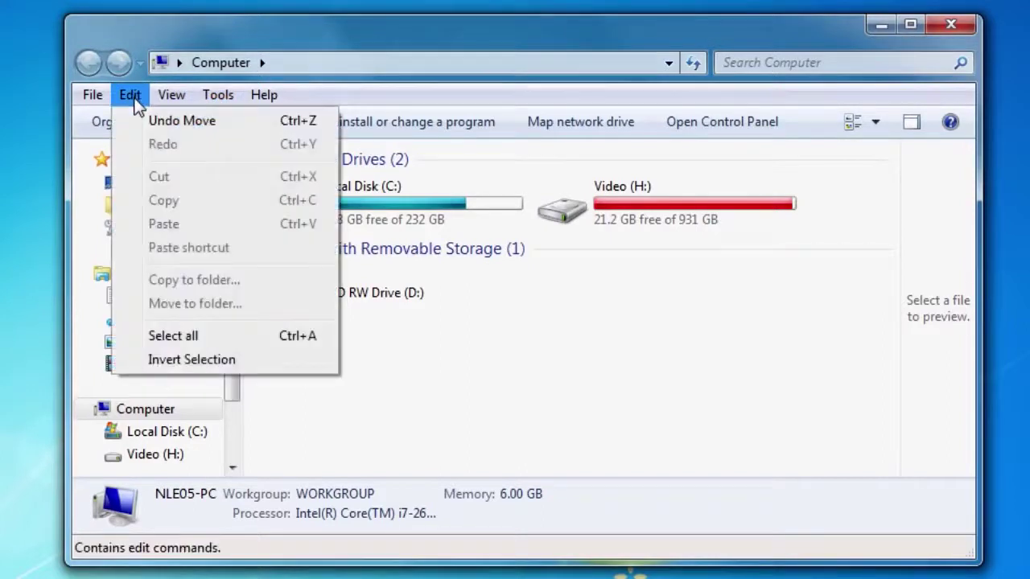
pyautogui.click(132, 96)
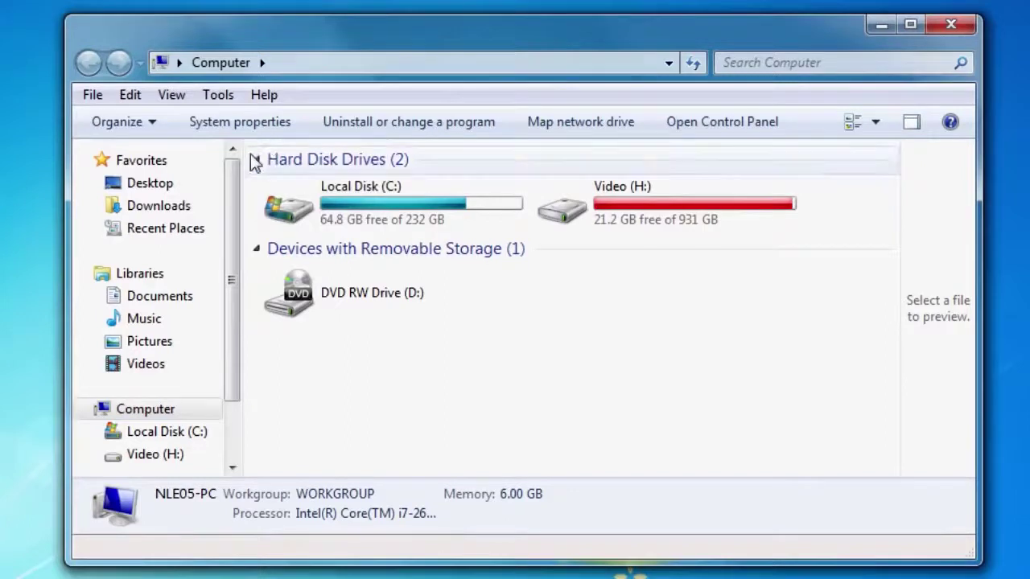
# Browse the Documents library, selecting the CPL folder and the My Text document, with a look back at the Computer drives in between
pyautogui.click(161, 297)
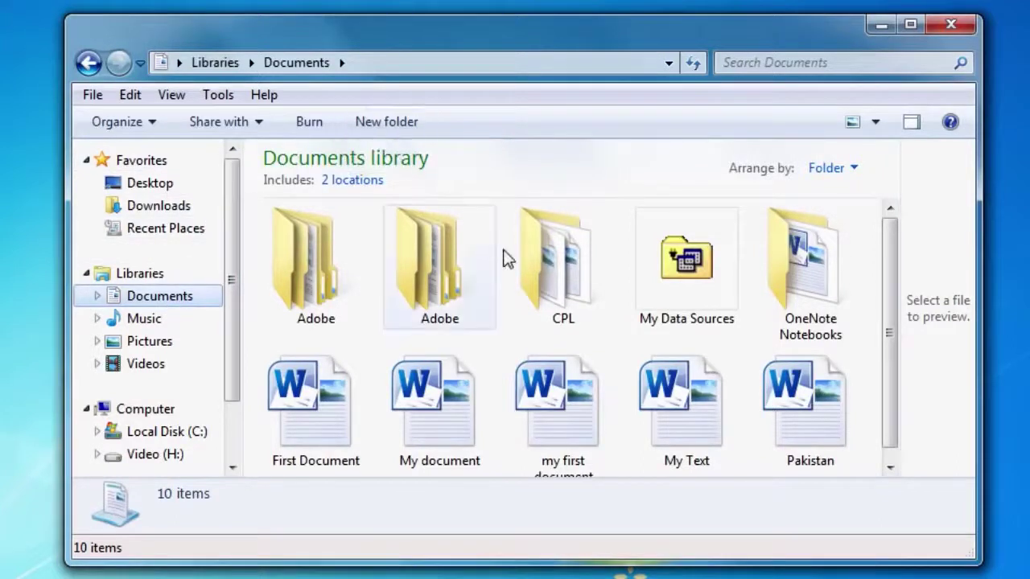
pyautogui.click(575, 303)
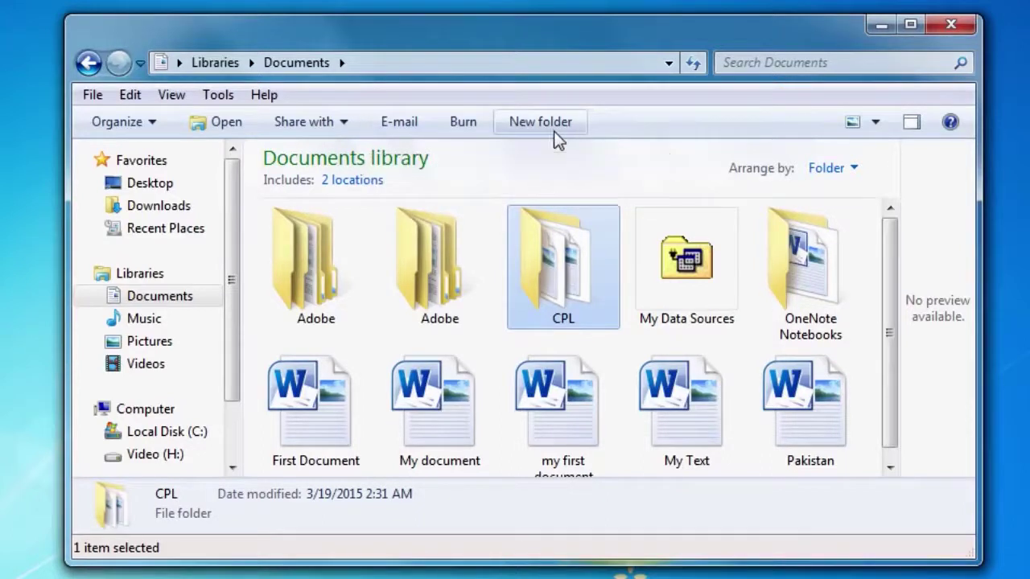
pyautogui.click(171, 410)
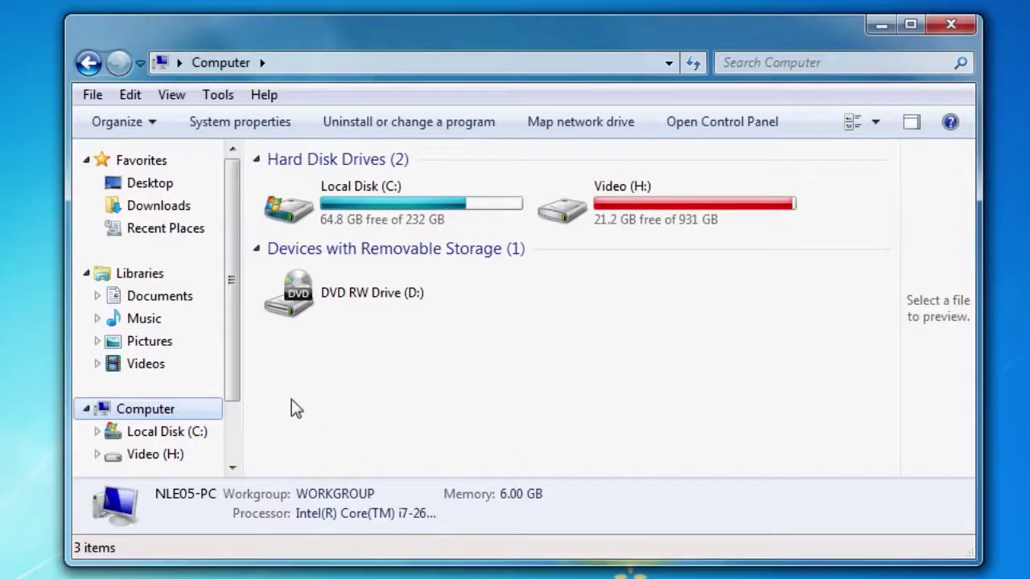
pyautogui.click(165, 303)
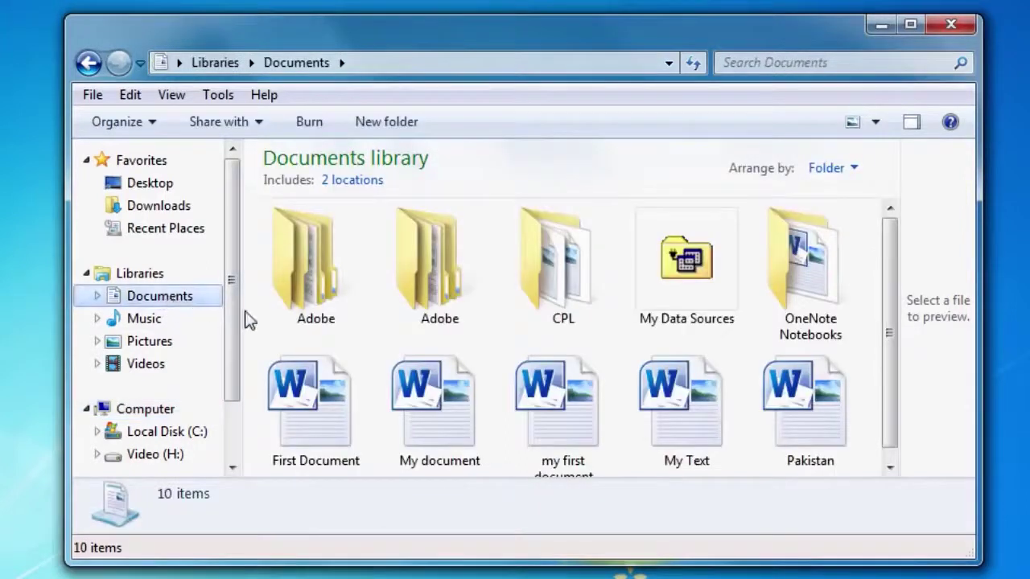
pyautogui.click(702, 422)
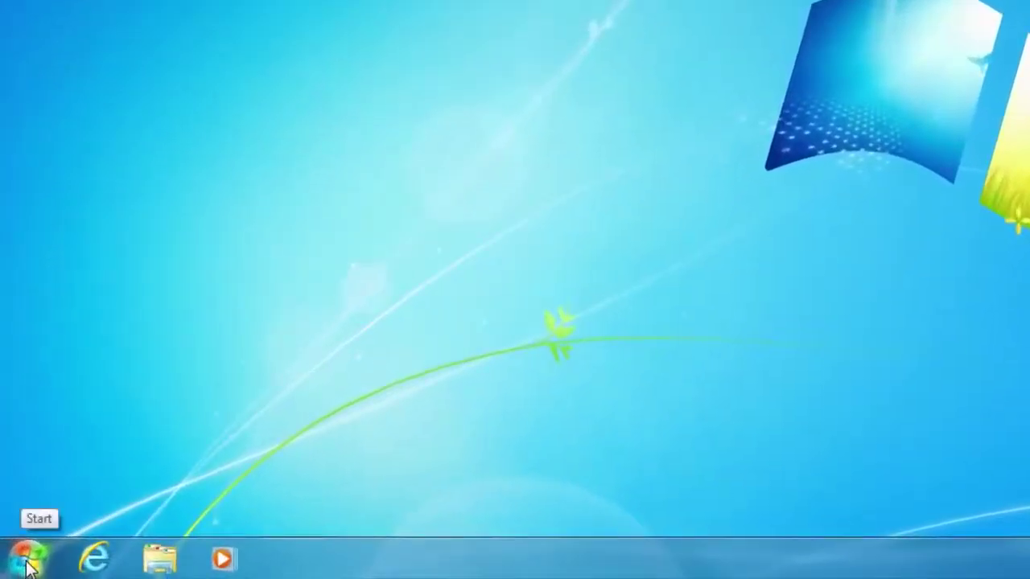
# Launch Microsoft Word 2010 from the Microsoft Office program folder and view its Insert commands before returning to the Home commands
pyautogui.click(29, 567)
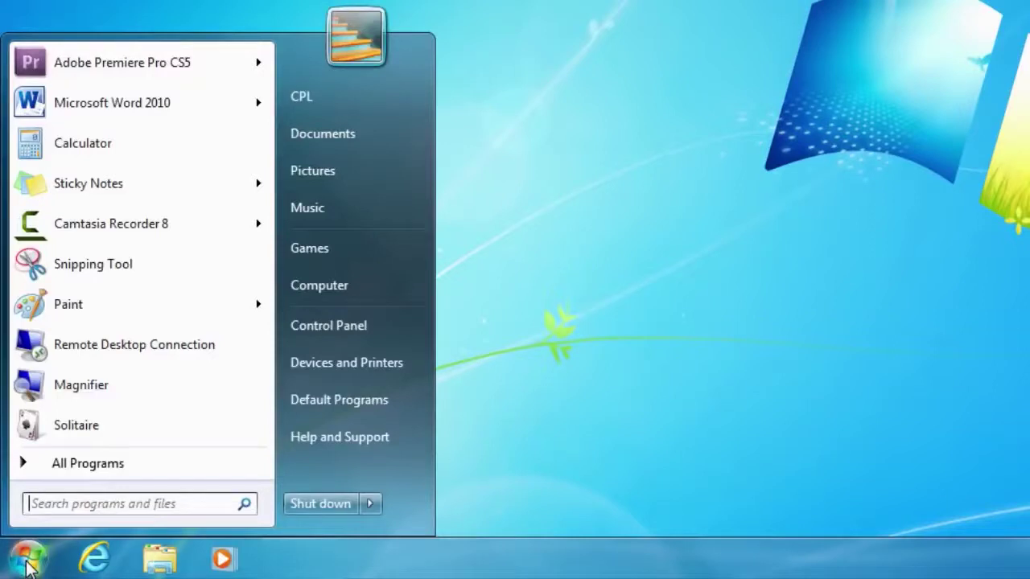
pyautogui.click(90, 471)
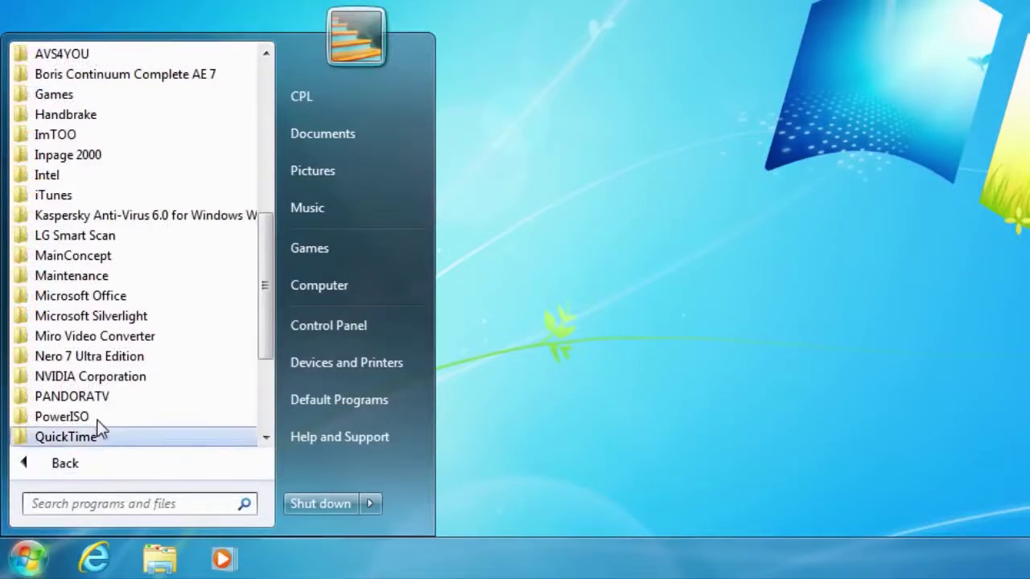
pyautogui.click(116, 297)
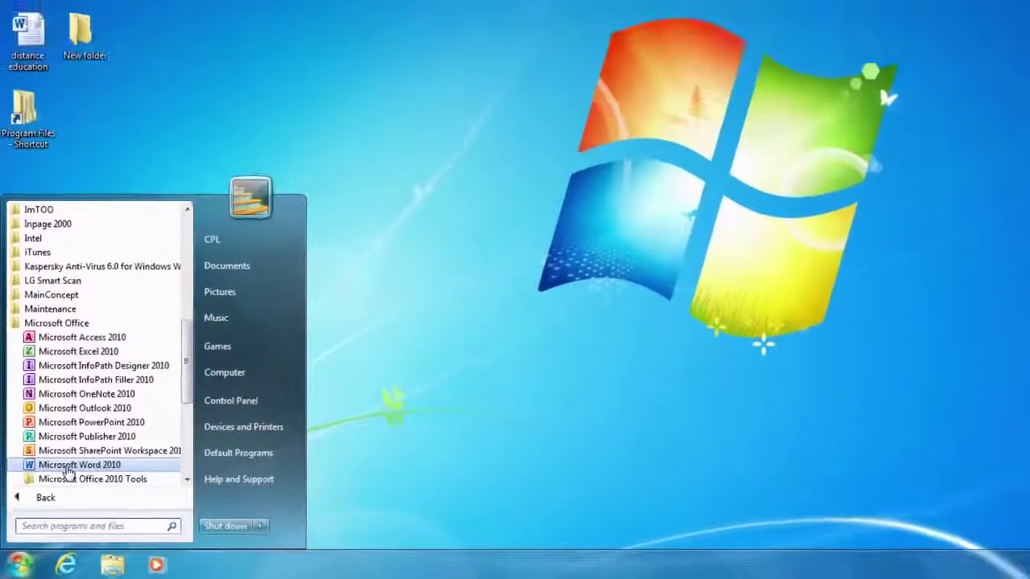
pyautogui.click(94, 419)
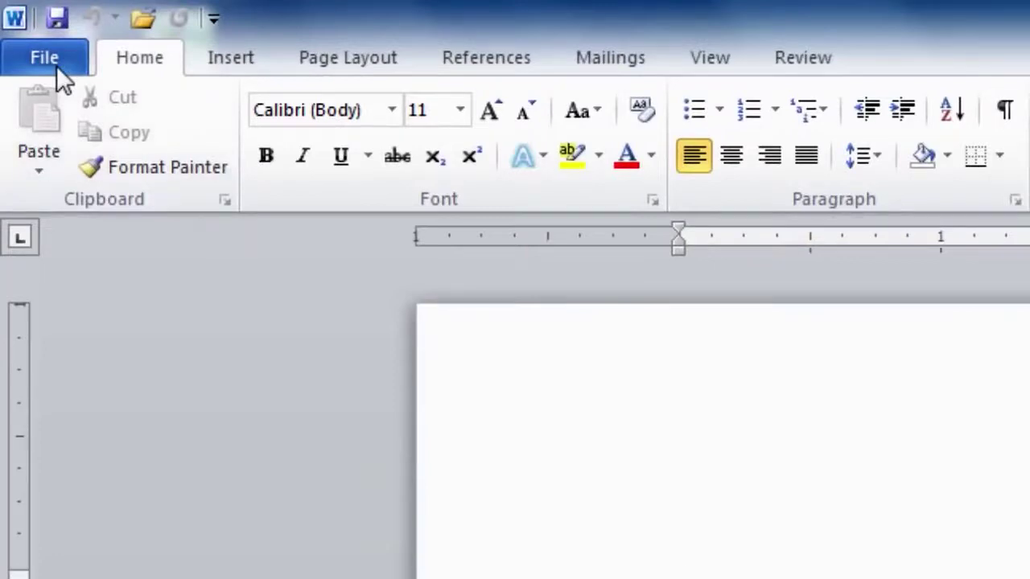
pyautogui.click(219, 66)
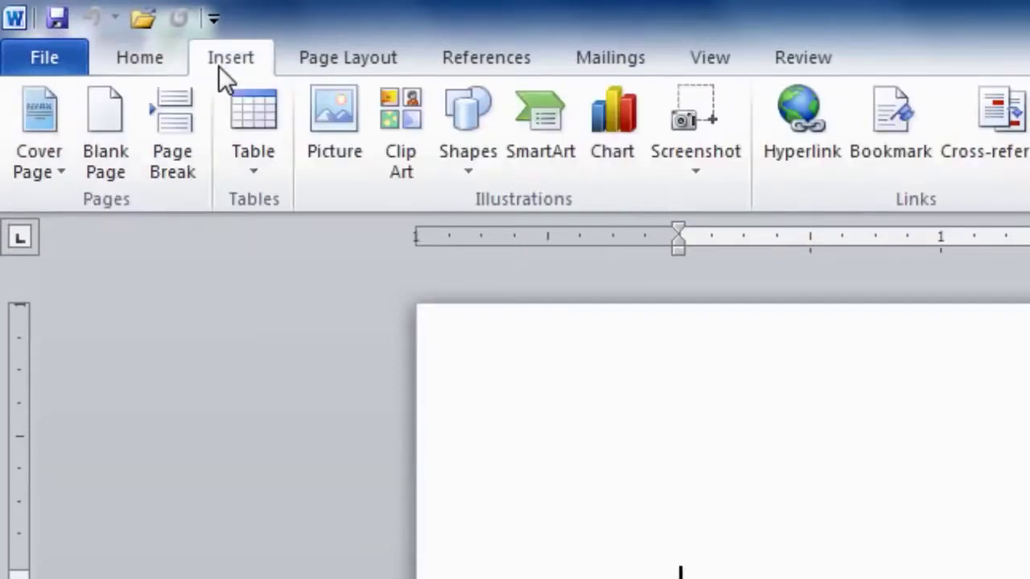
pyautogui.click(158, 66)
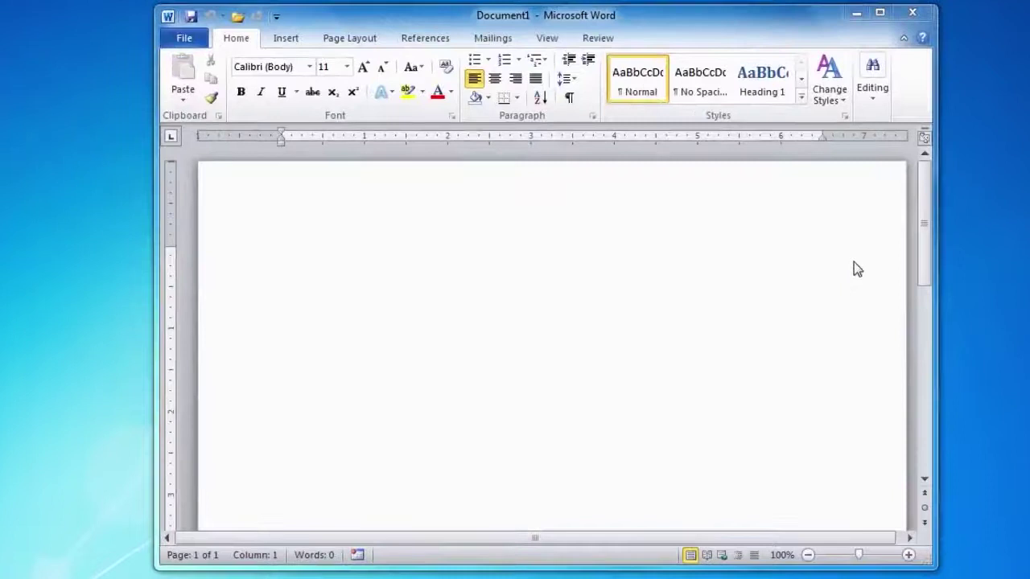
# Minimize the Word document window, restore and maximize it, and minimize it again to reach the desktop
pyautogui.click(861, 22)
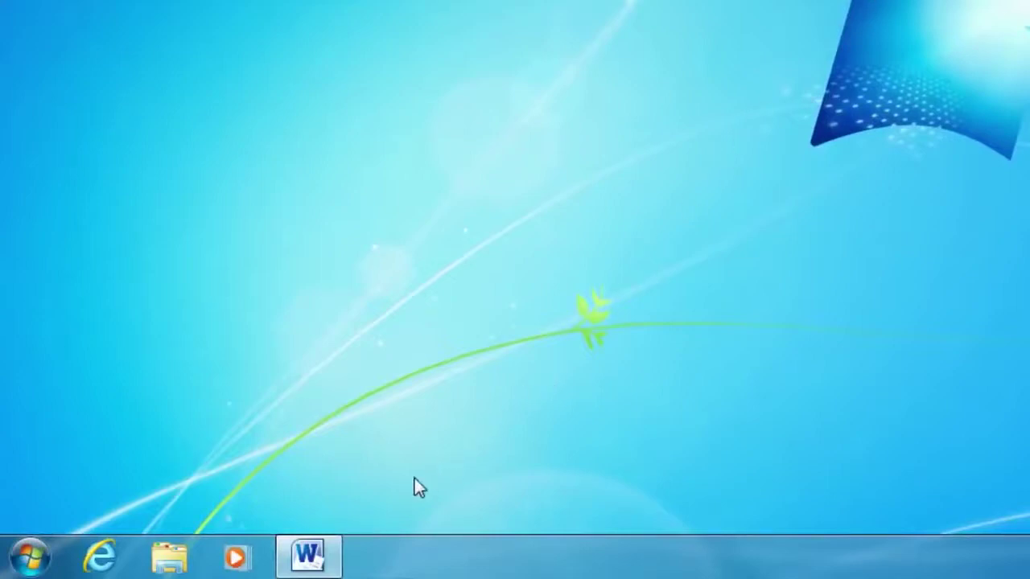
pyautogui.moveTo(309, 555)
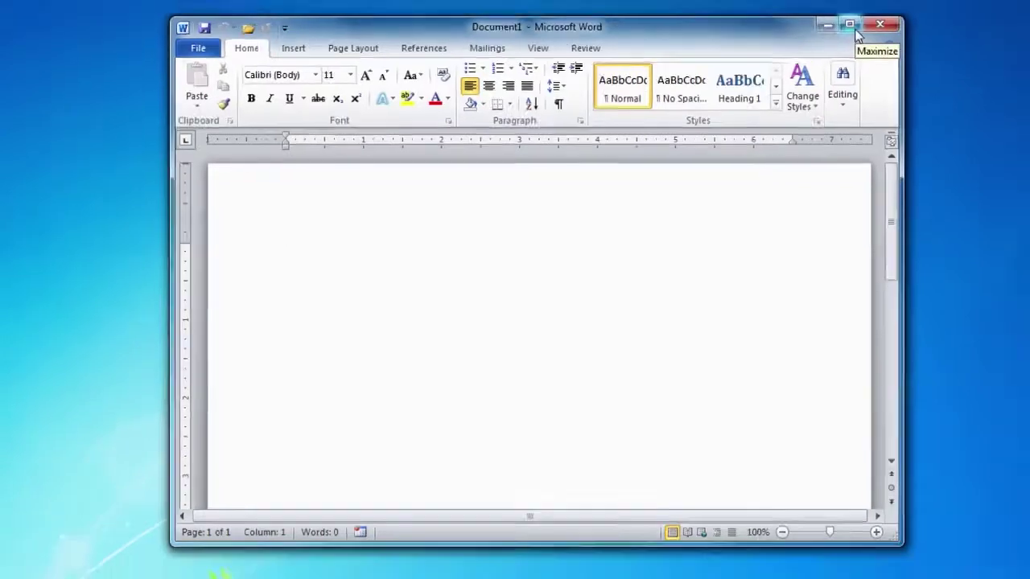
pyautogui.click(887, 21)
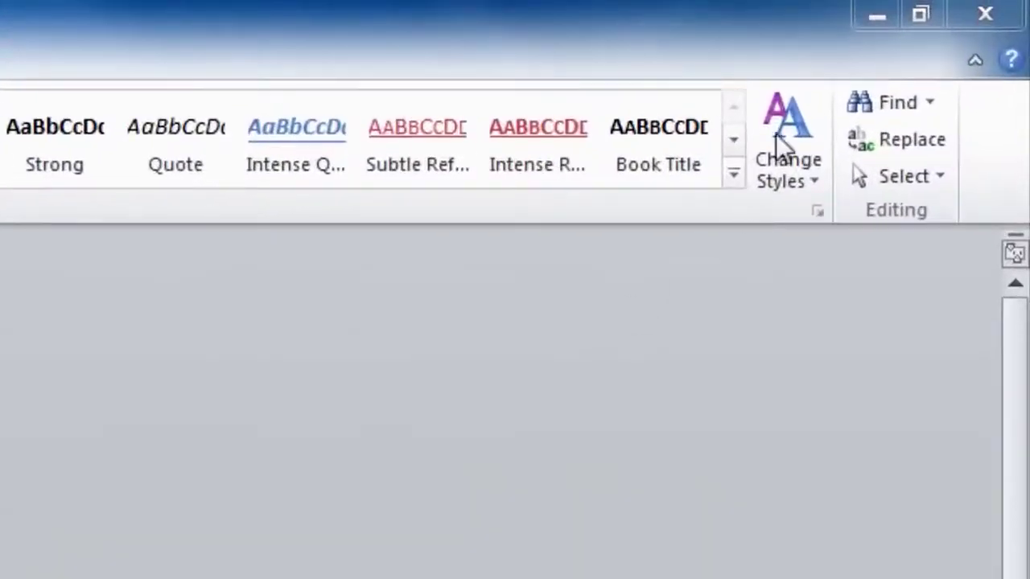
pyautogui.click(873, 24)
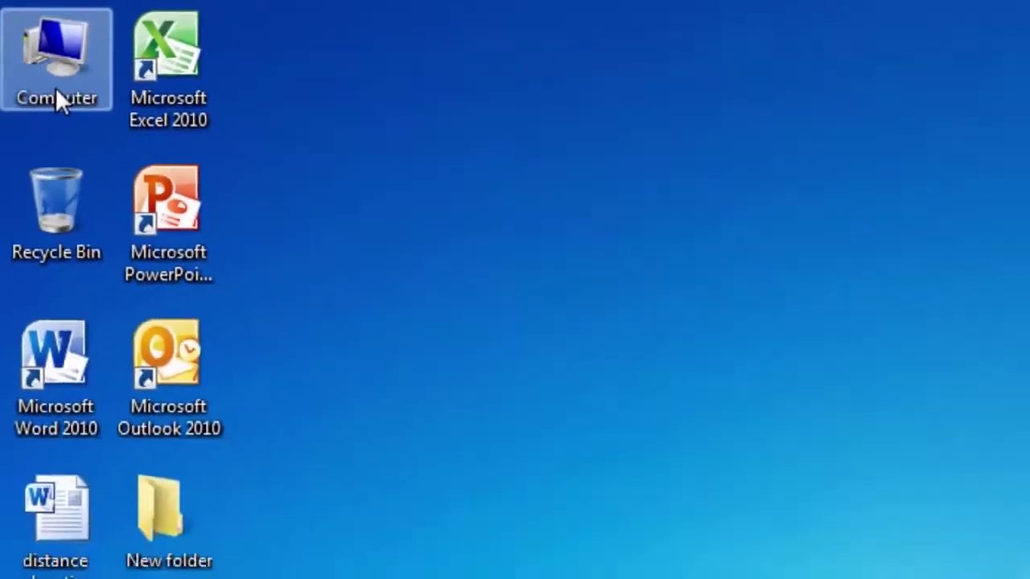
# Open Computer from the desktop and switch between it and the Word document Document1 using their window previews
pyautogui.doubleClick(71, 120)
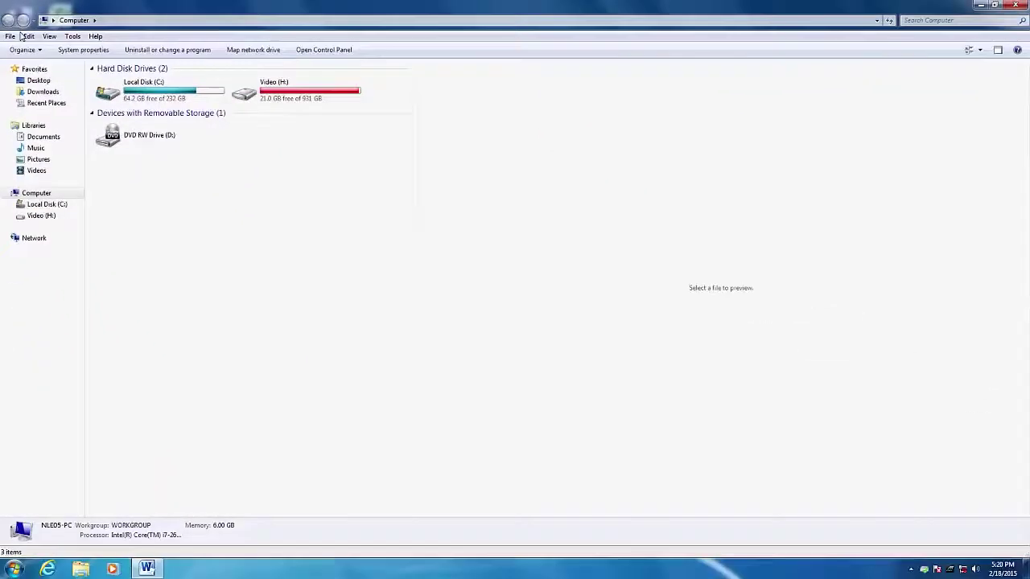
pyautogui.moveTo(80, 568)
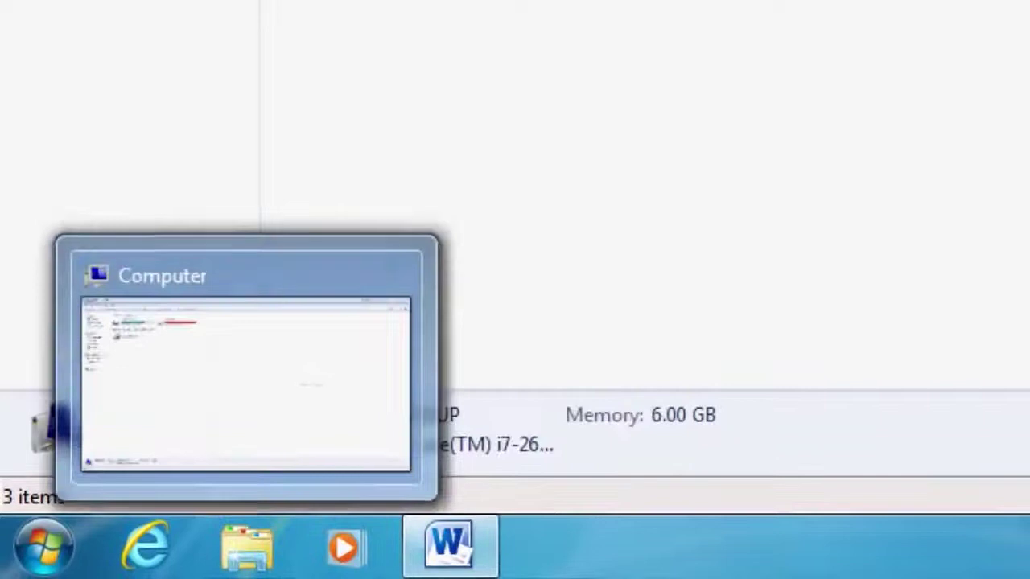
pyautogui.moveTo(450, 547)
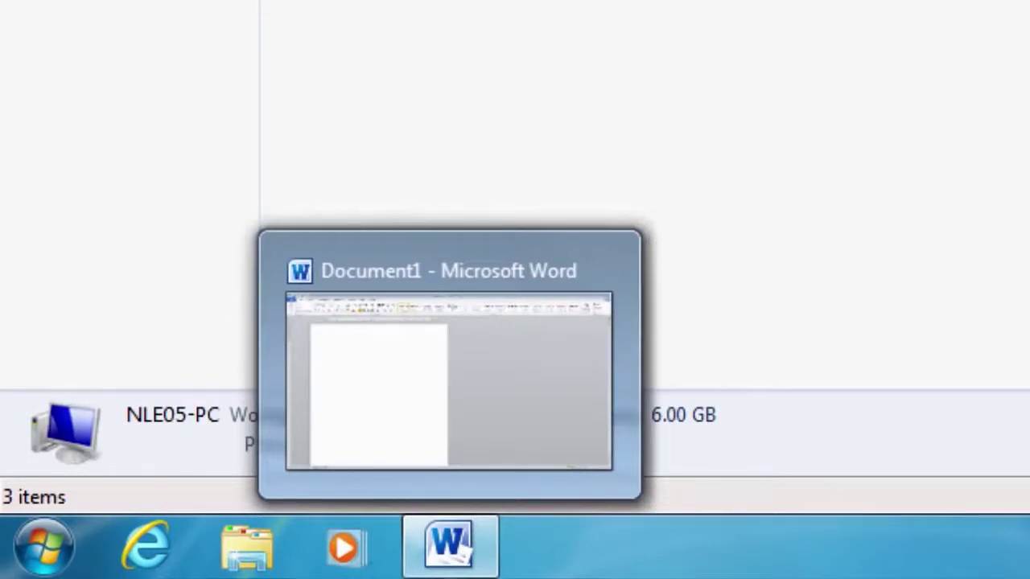
pyautogui.click(448, 382)
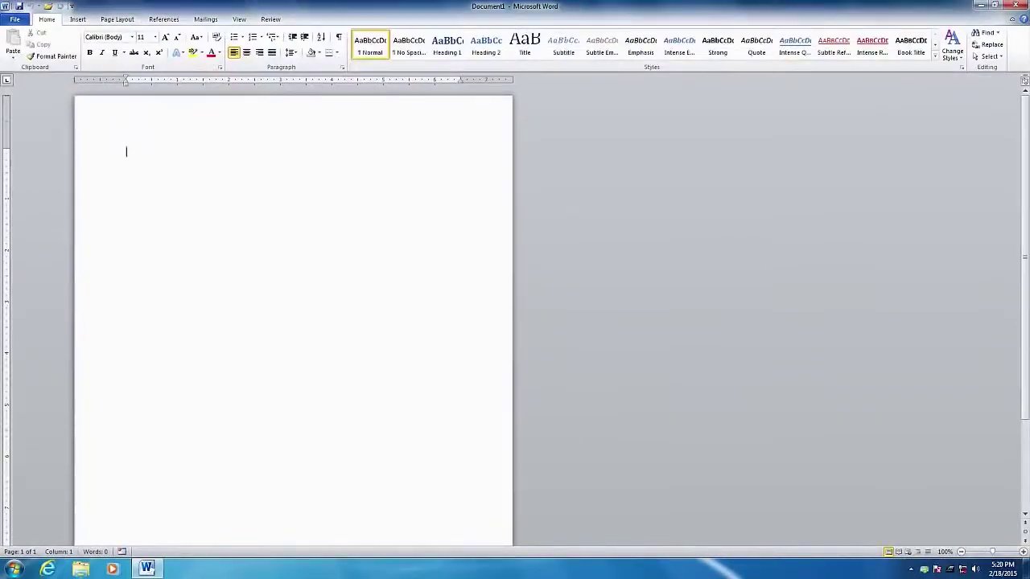
pyautogui.moveTo(81, 569)
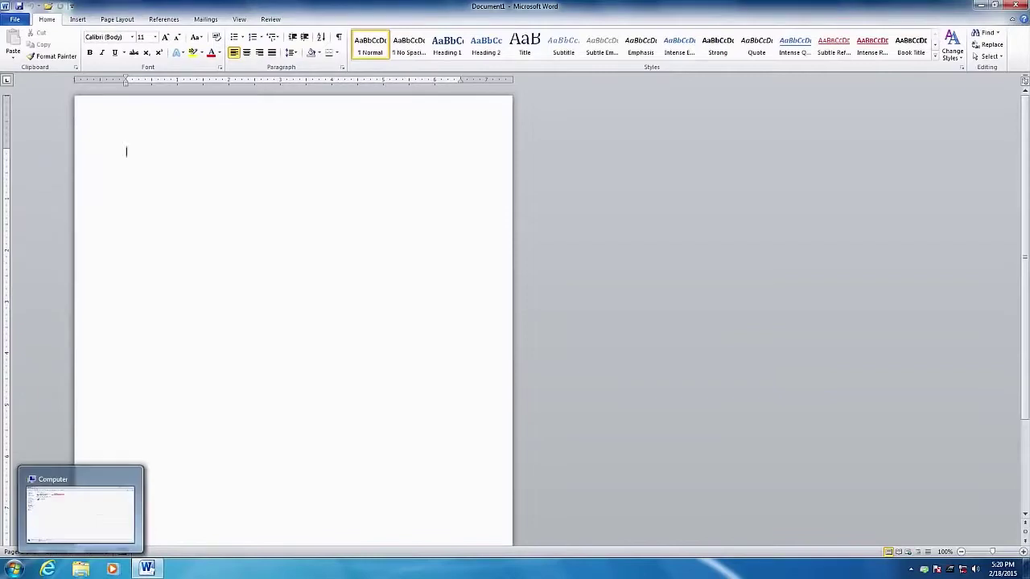